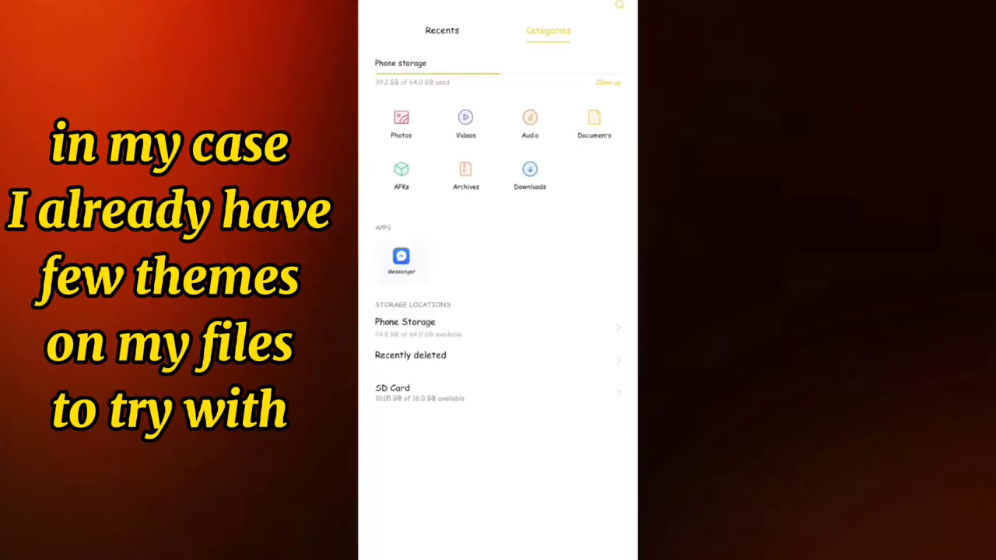
Open Material_Dark[1].theme from Phone Storage's Download folder to preview it.
click(502, 328)
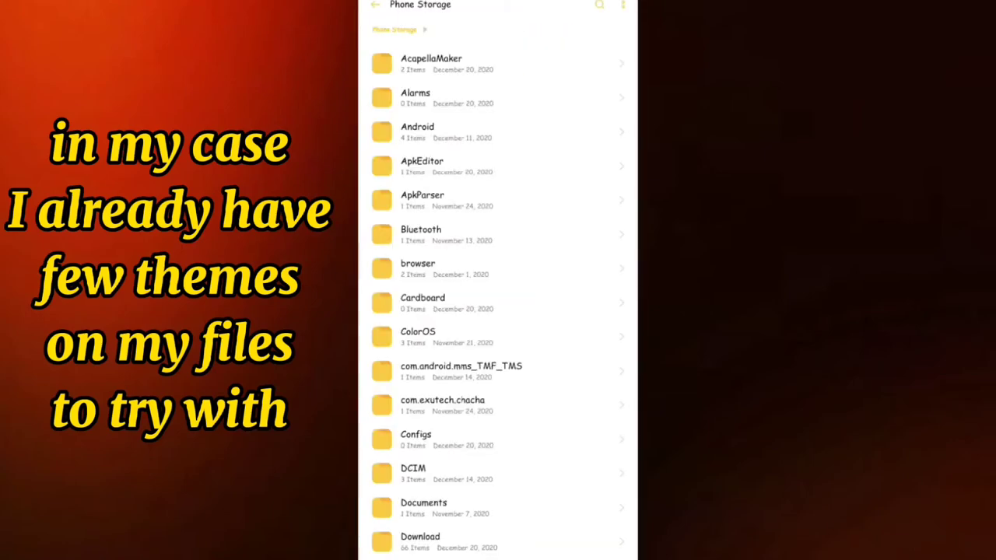
drag(551, 465, 567, 351)
click(534, 417)
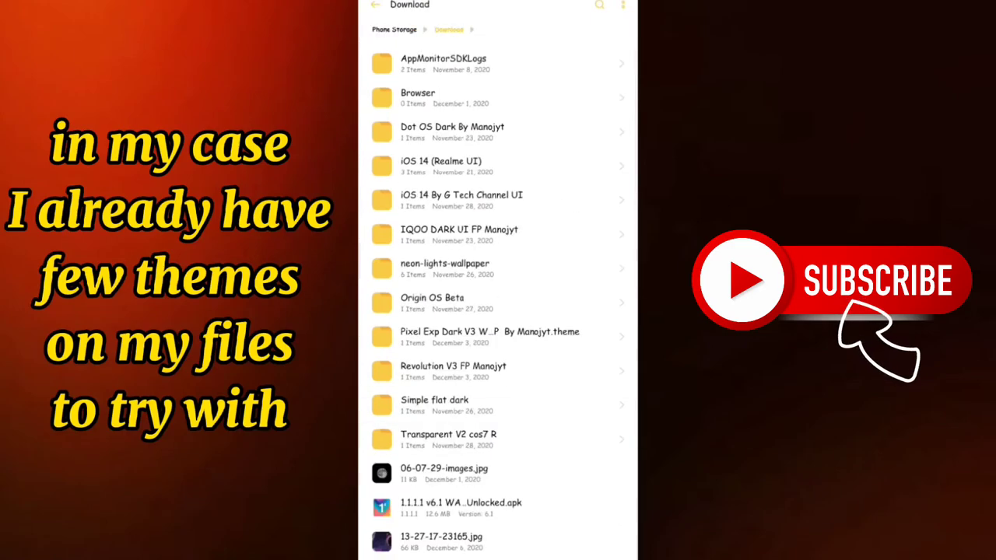
scroll(592, 358, down, 10)
scroll(591, 358, down, 10)
scroll(498, 312, up, 2)
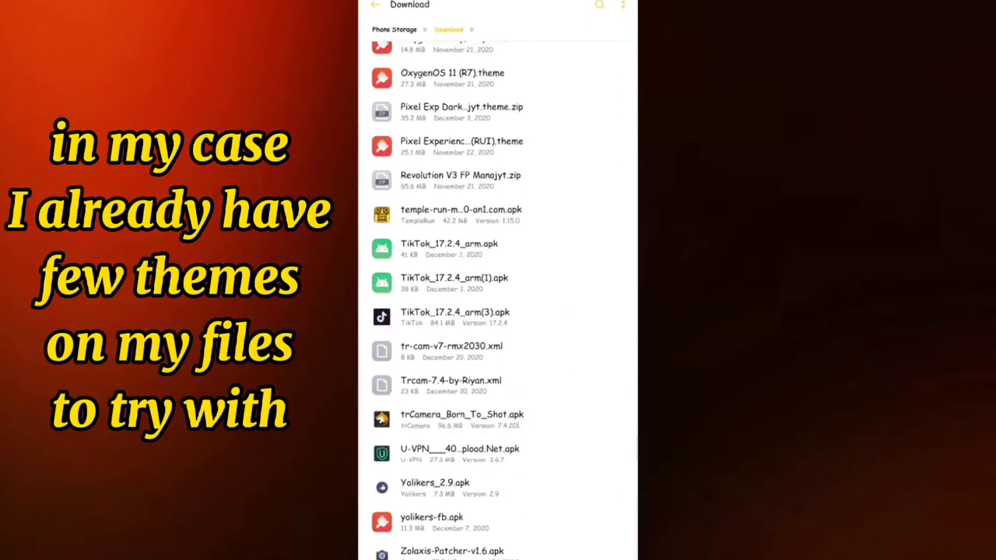
drag(574, 362, 563, 470)
scroll(564, 470, up, 3)
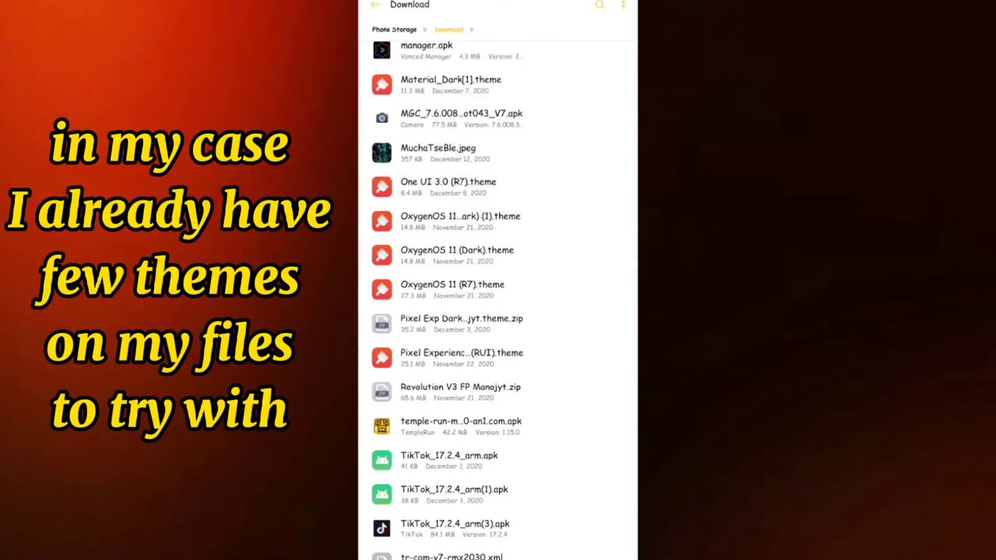
drag(563, 367, 569, 459)
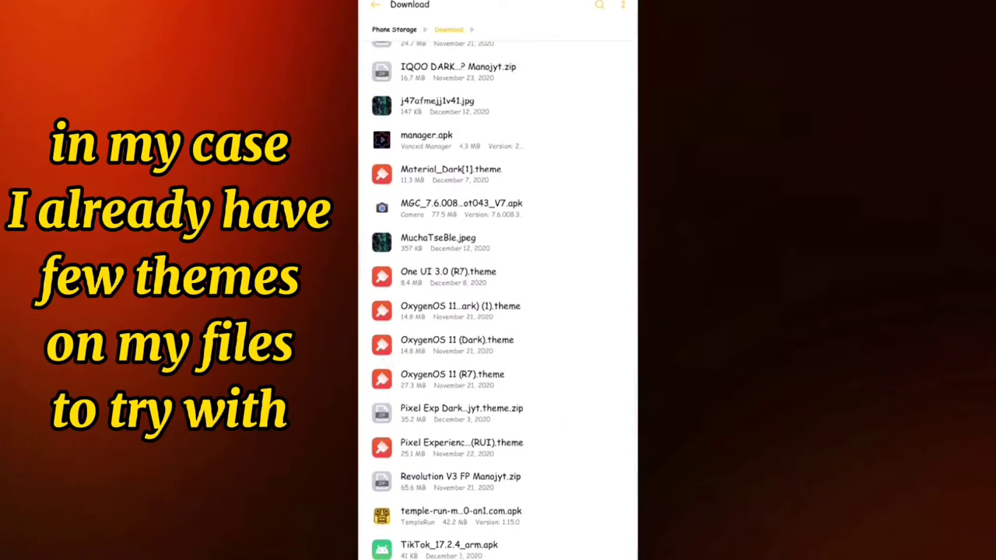
drag(545, 480, 549, 503)
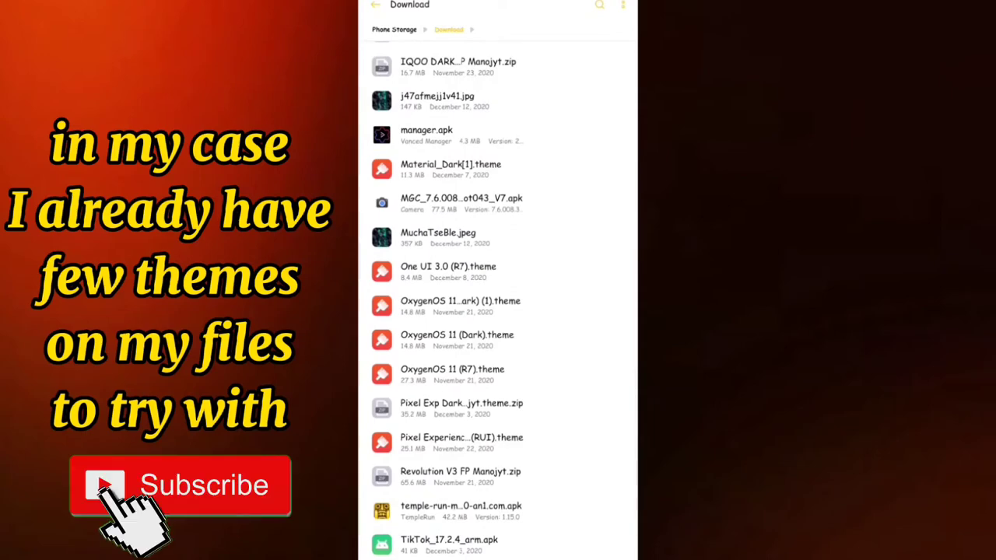
click(502, 170)
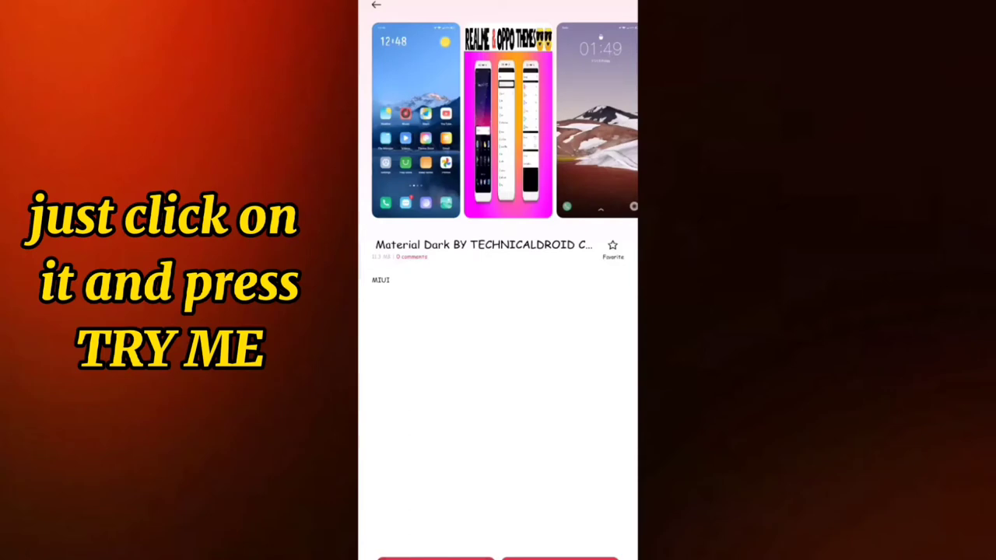
Apply the Material Dark theme as a trial with TRY ME.
click(435, 557)
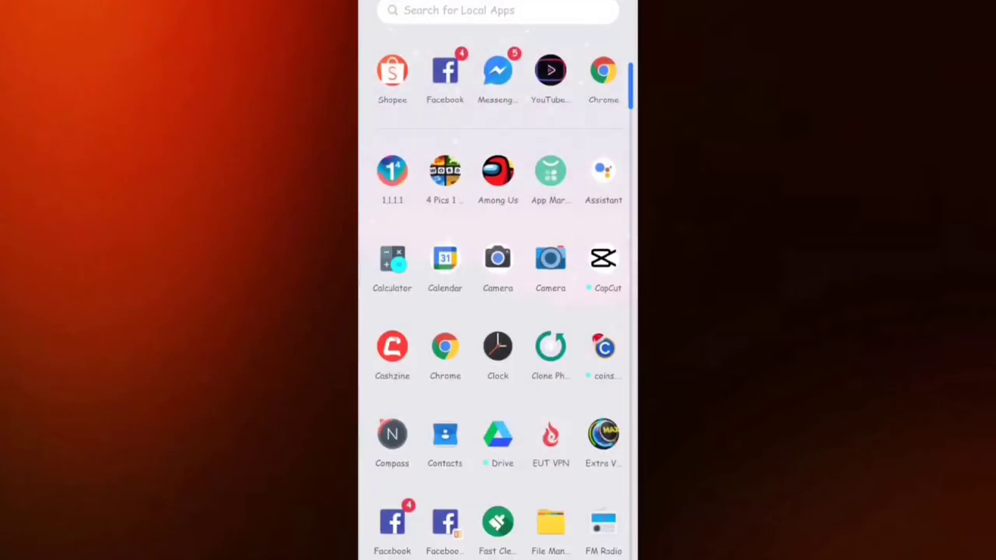
Search Google Play for 'setedit' and open the SetEdit result.
drag(498, 389, 498, 295)
drag(498, 428, 498, 156)
drag(498, 194, 498, 467)
drag(498, 156, 498, 467)
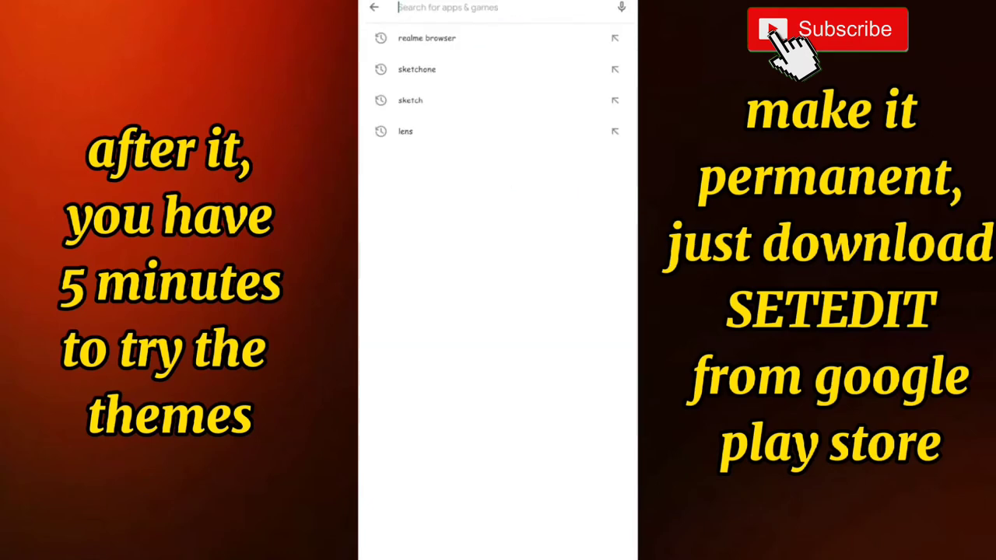
text(set)
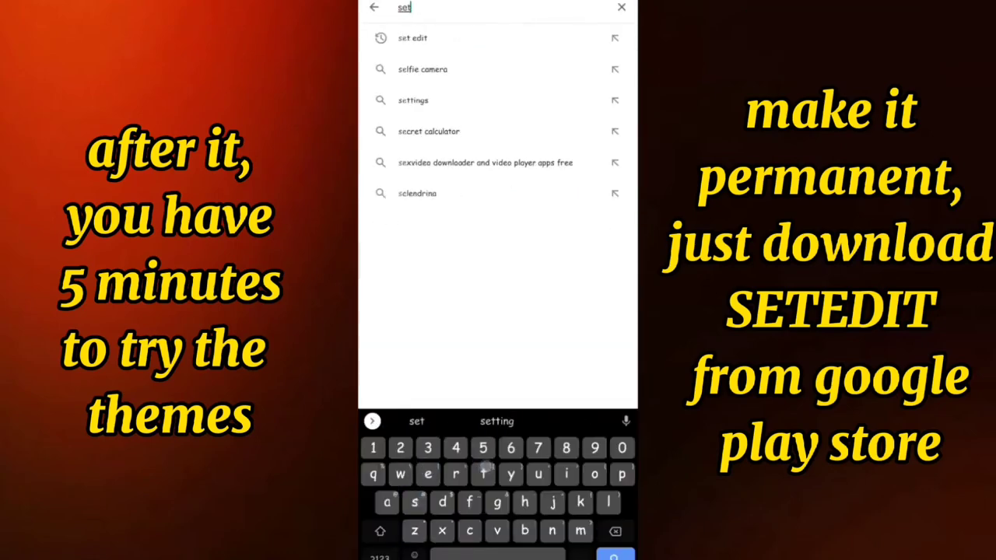
text(edit)
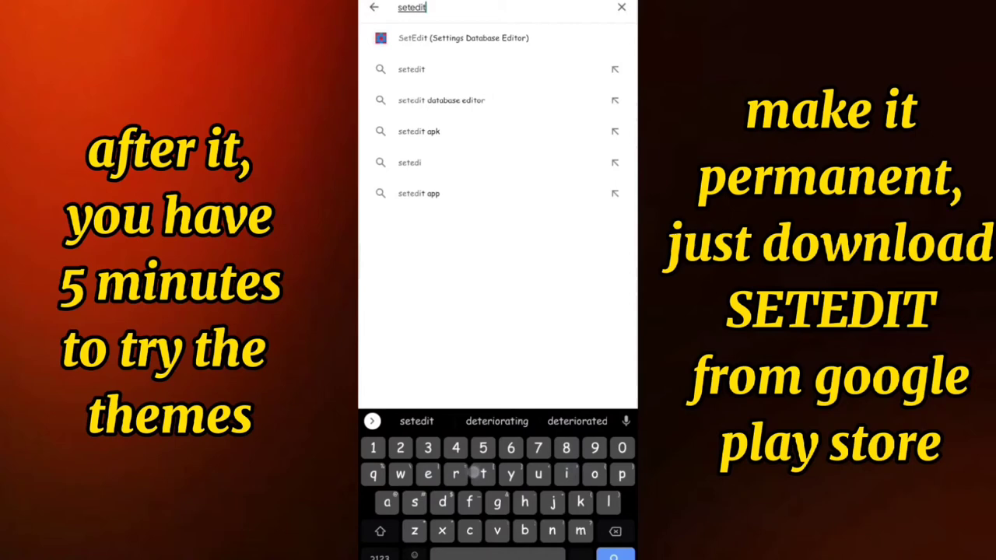
key(Return)
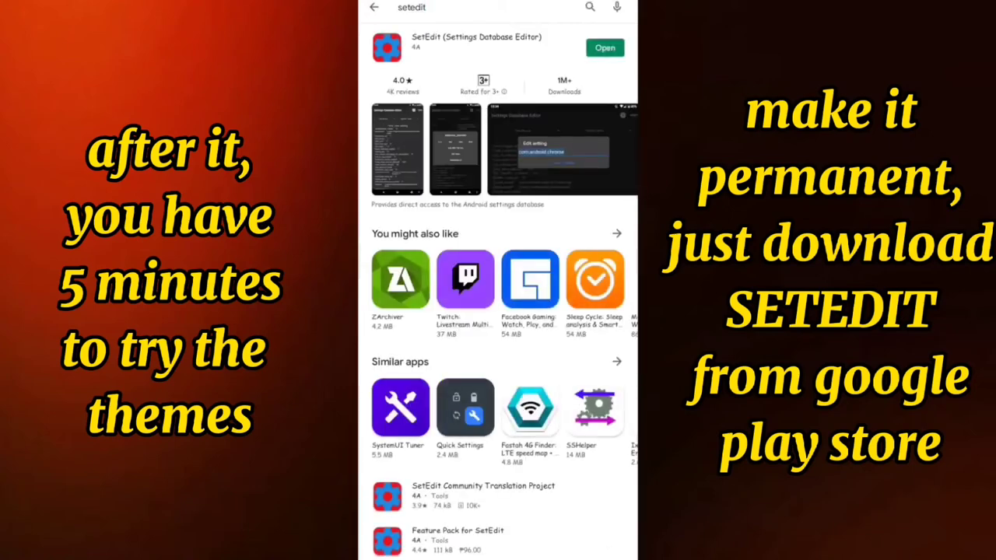
scroll(552, 506, down, 1)
scroll(552, 506, up, 1)
click(395, 48)
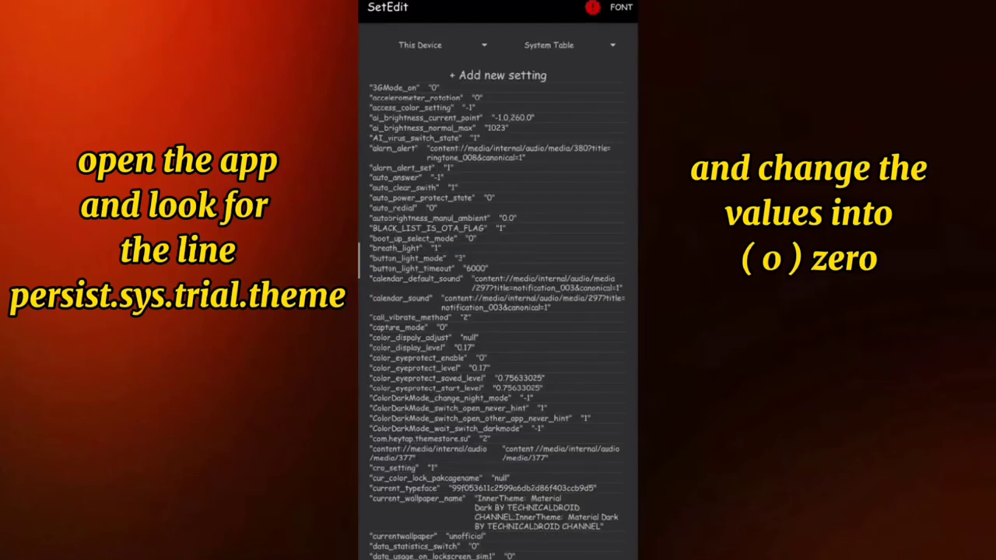
Scroll the System Table to persist.sys.trial.theme and bring up its options.
scroll(537, 467, down, 5)
scroll(536, 468, down, 5)
scroll(537, 467, down, 5)
scroll(536, 467, down, 5)
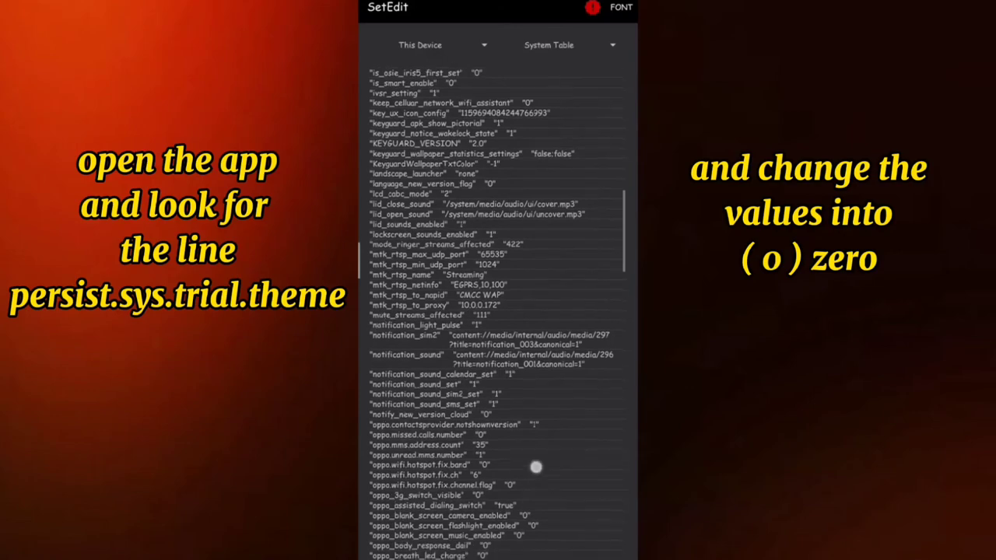
scroll(536, 467, down, 5)
scroll(536, 467, down, 5)
scroll(569, 170, down, 5)
scroll(569, 170, down, 5)
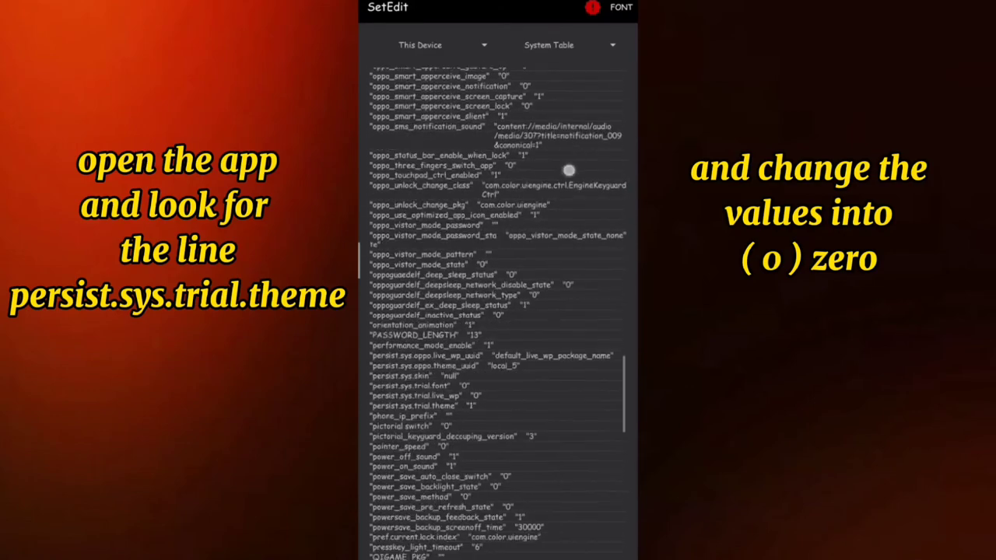
scroll(529, 451, down, 2)
scroll(534, 433, down, 1)
scroll(534, 433, up, 2)
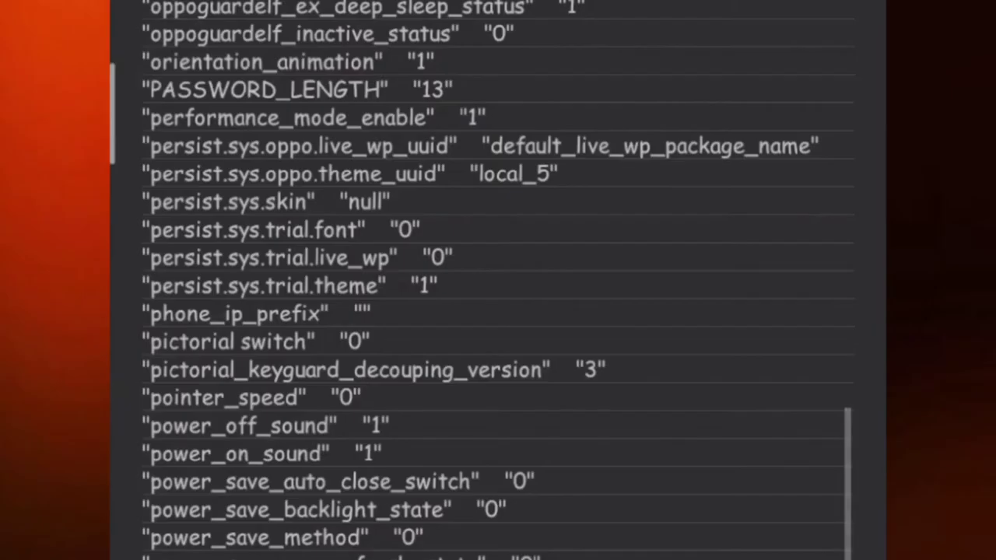
click(439, 287)
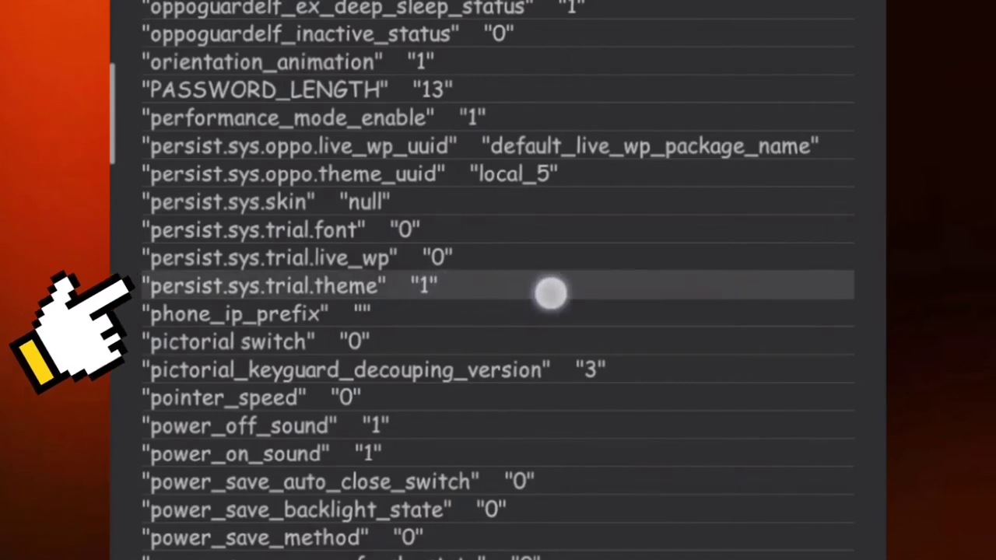
drag(550, 293, 542, 281)
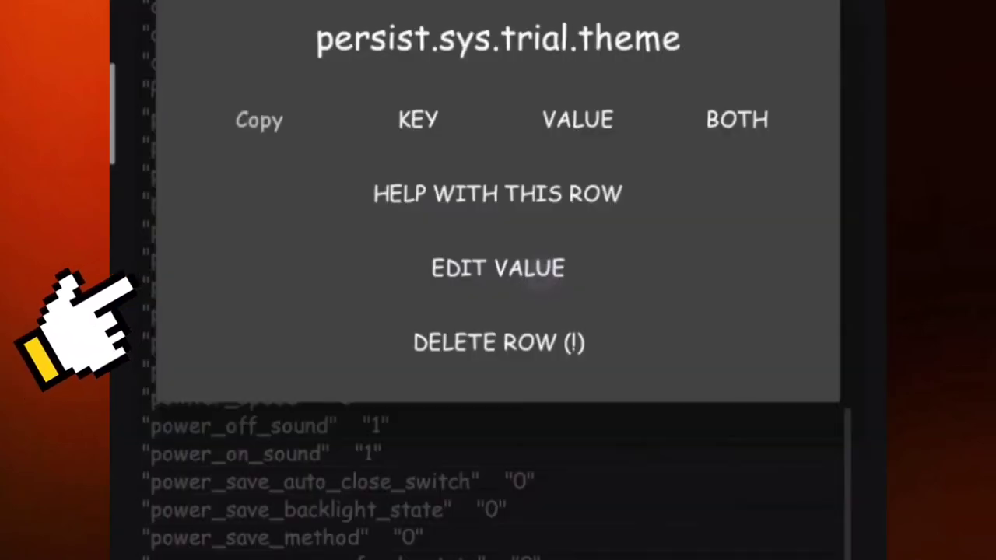
click(545, 268)
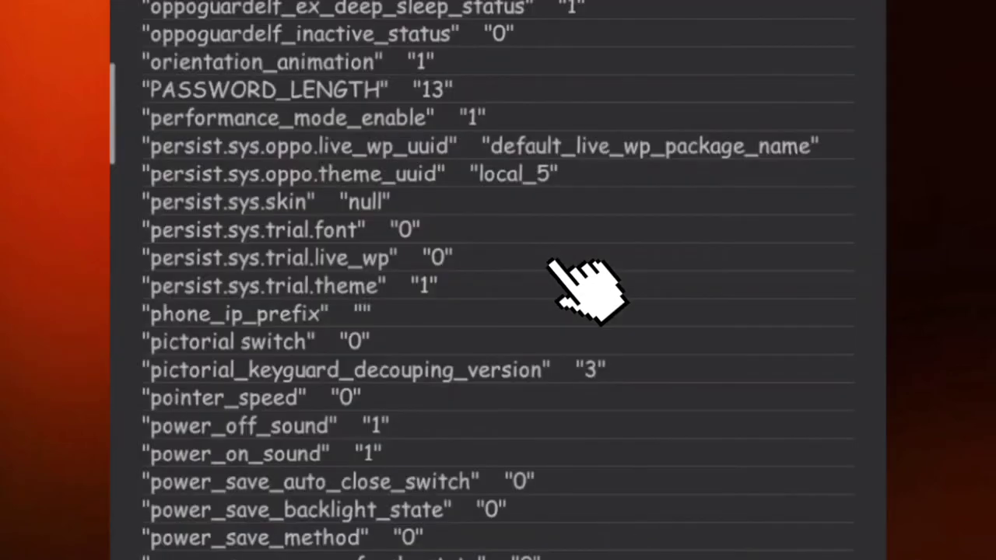
click(542, 282)
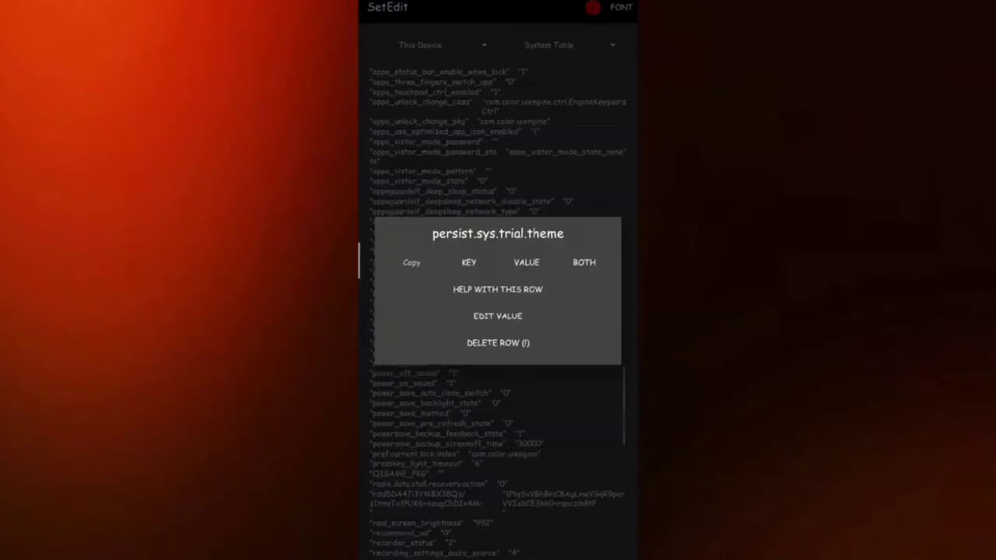
Change persist.sys.trial.theme's value from 1 to 0 and save it.
click(528, 311)
key(BackSpace)
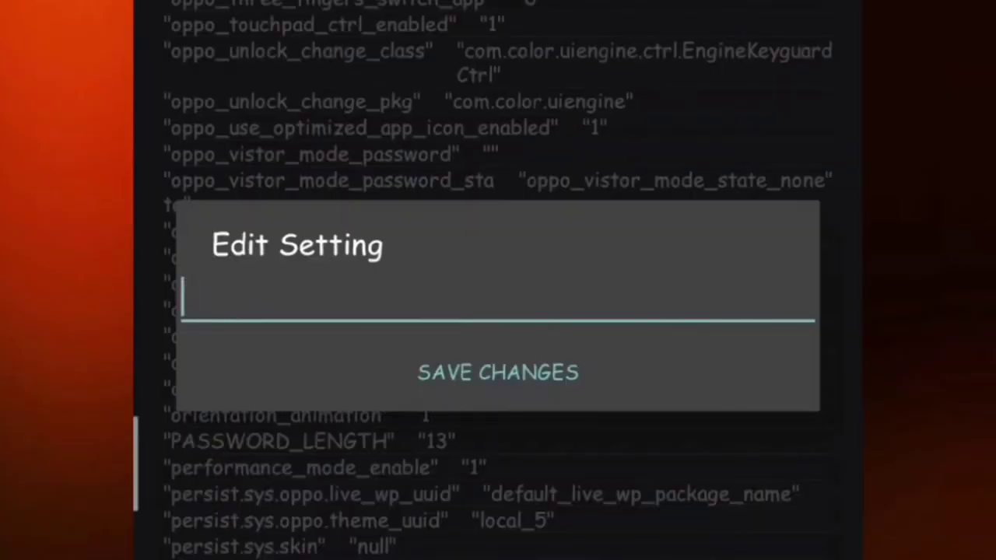
text(0)
click(518, 364)
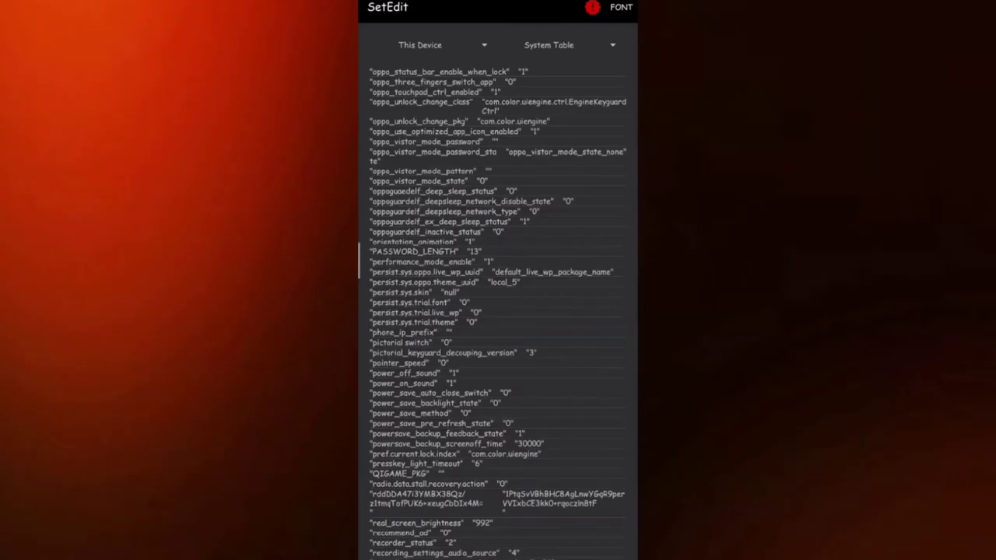
Go home and browse the app drawer to confirm the Material Dark theme stays applied.
key(Home)
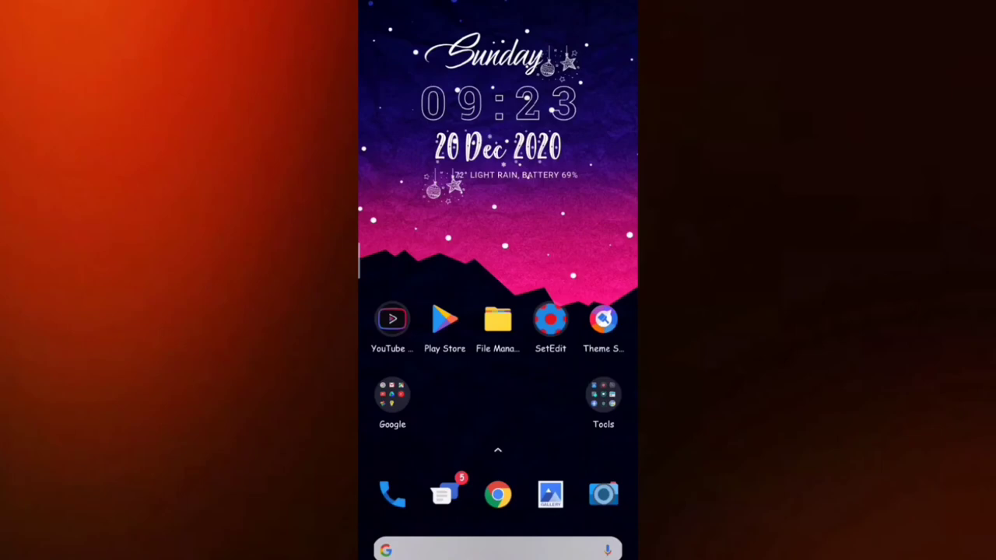
drag(498, 467, 498, 195)
scroll(498, 312, down, 10)
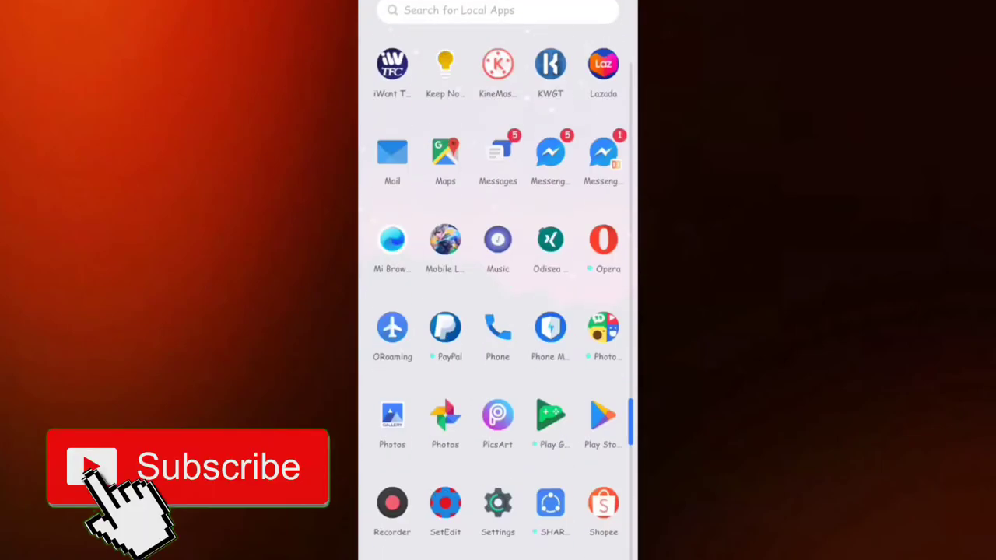
scroll(499, 280, down, 5)
scroll(498, 280, up, 15)
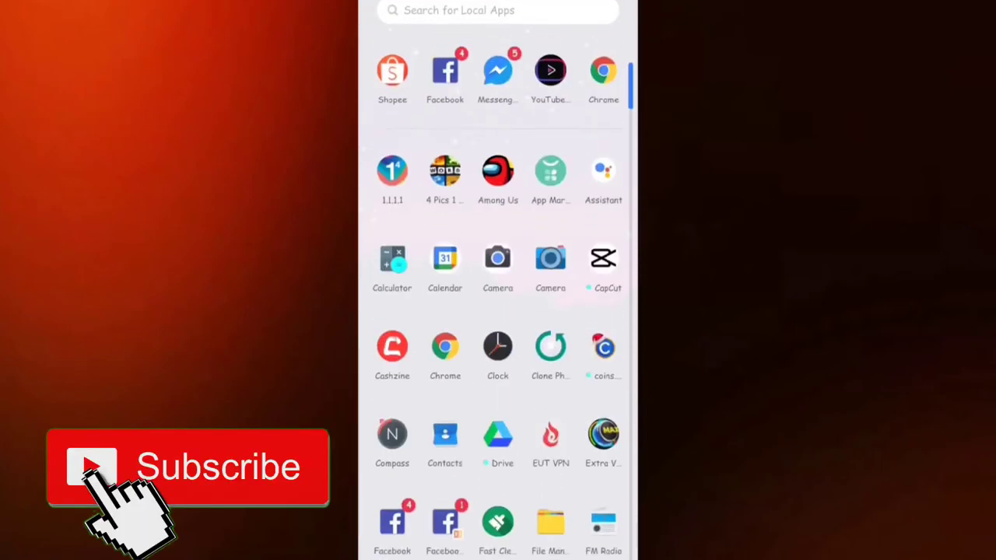
key(Home)
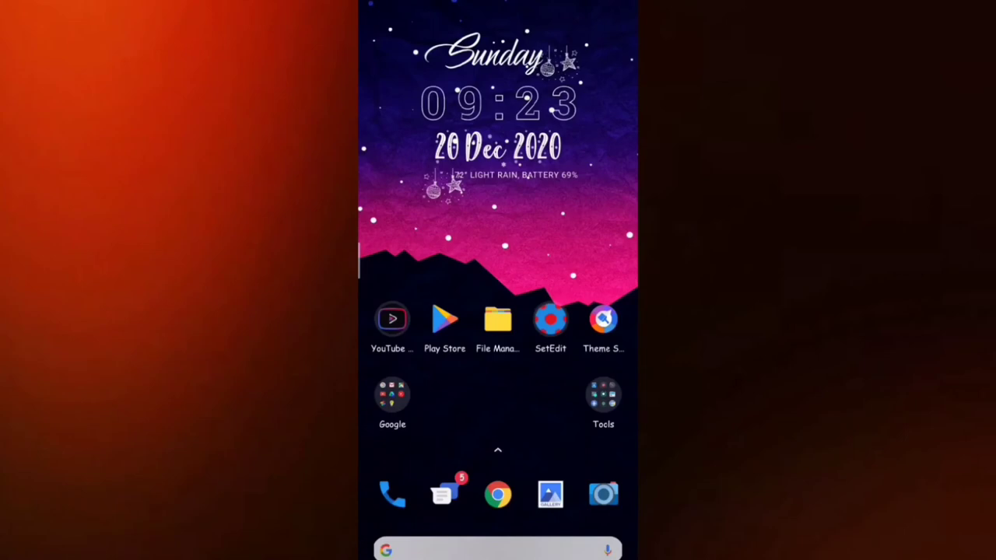